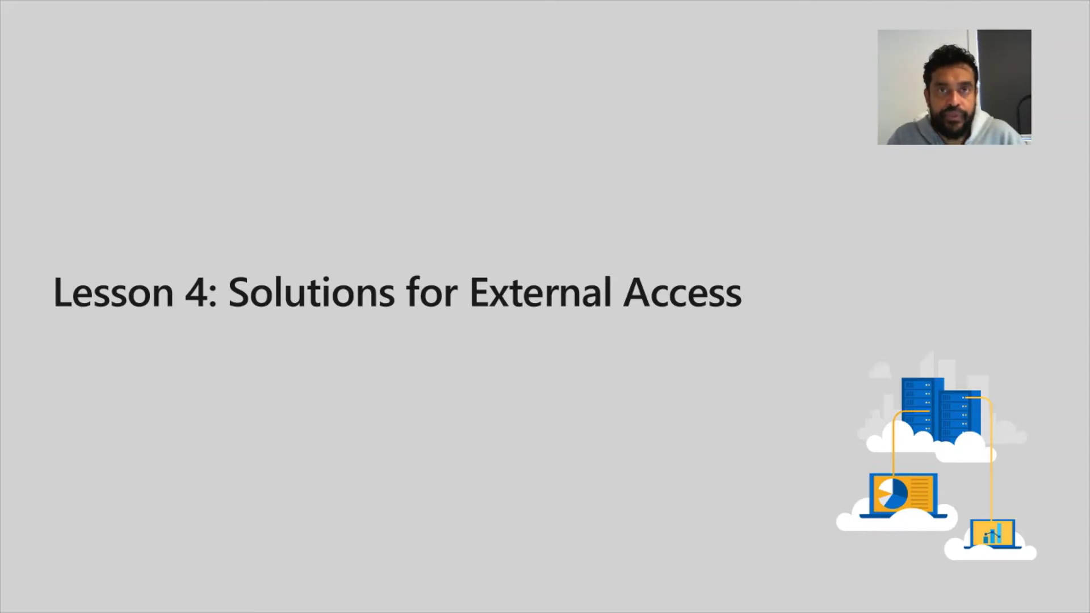
Leave the 'Lesson 4: Solutions for External Access' slideshow and return to the Microsoft 365 admin center.
{"action": "key", "text": "alt+Tab"}
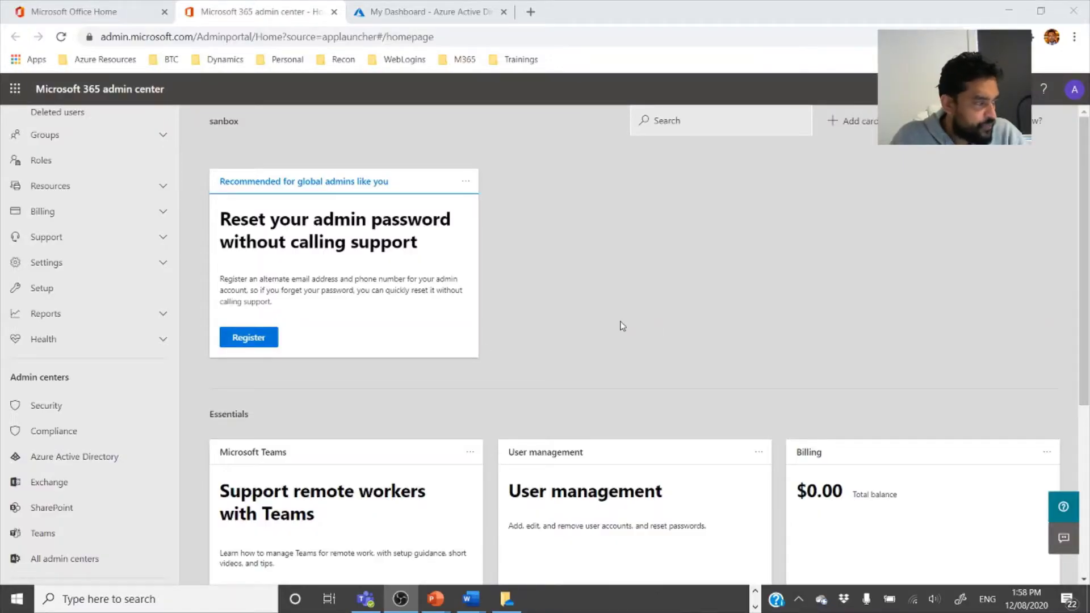
Go to Users > Guest users and refresh the list, which shows no guests yet.
{"action": "scroll", "coordinate": [90, 204], "scroll_direction": "up", "scroll_amount": 3}
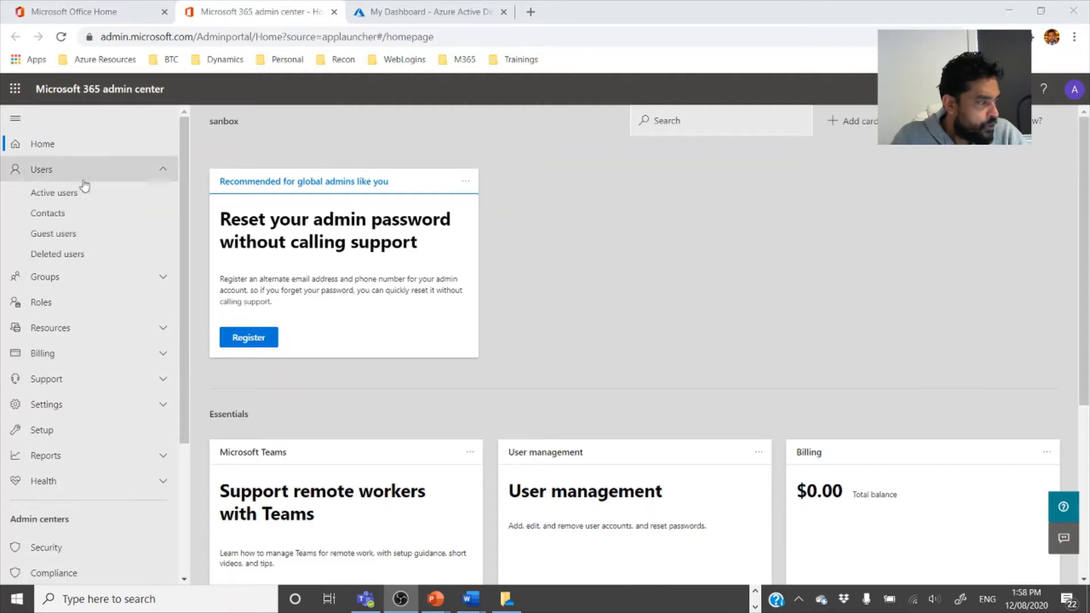
{"action": "left_click", "coordinate": [74, 195]}
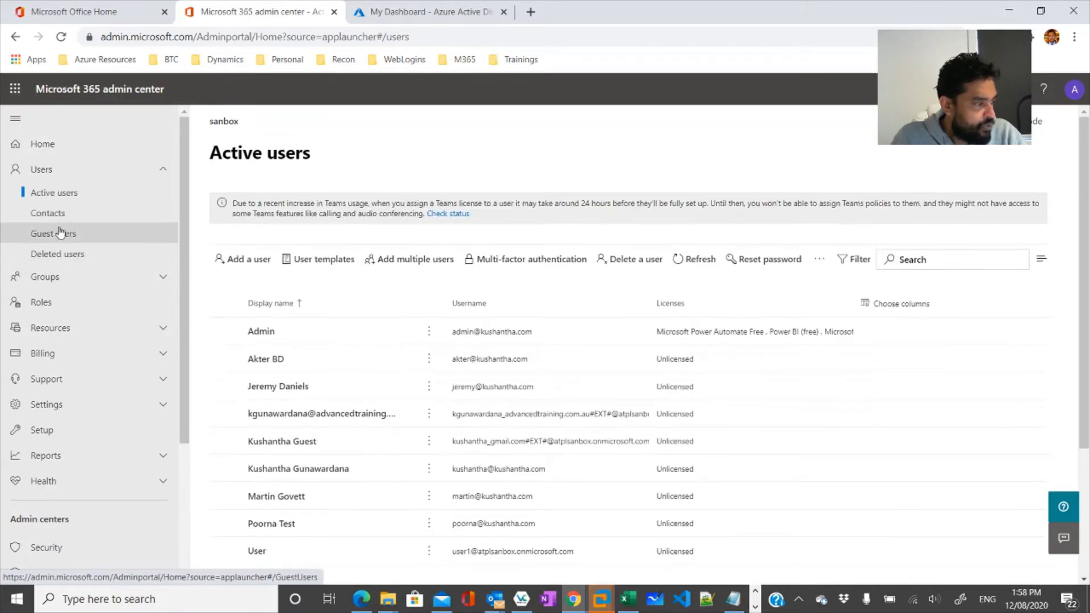
{"action": "left_click", "coordinate": [55, 236]}
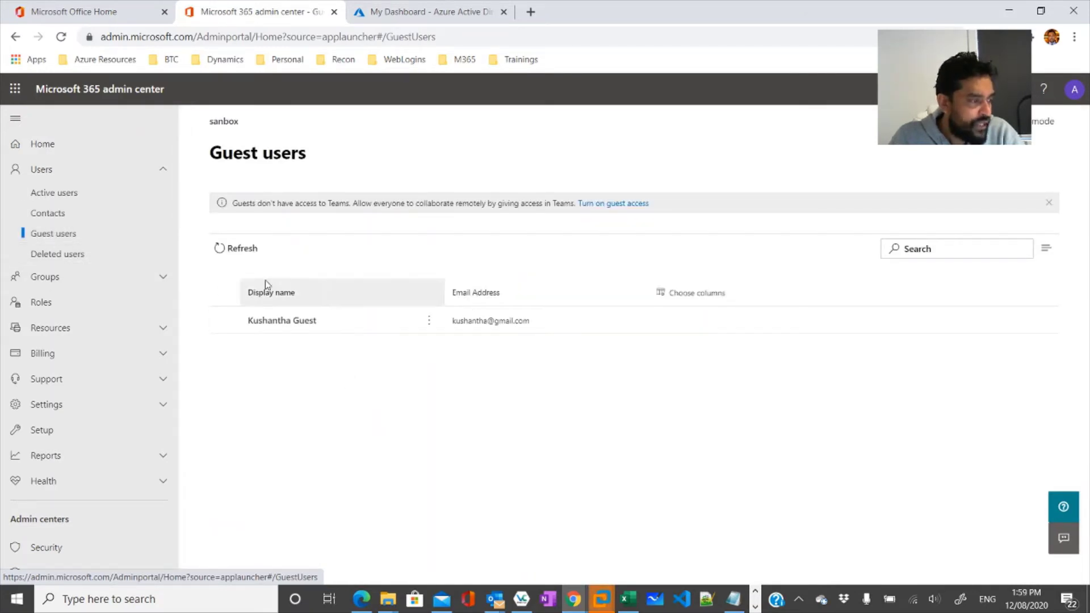
{"action": "left_click", "coordinate": [236, 248]}
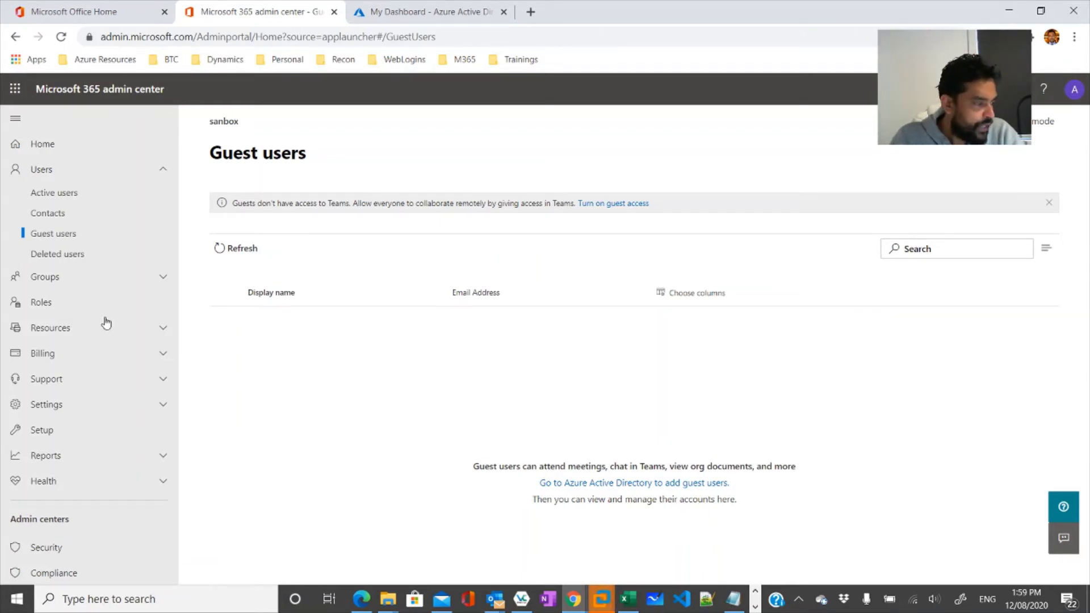
{"action": "scroll", "coordinate": [17, 320], "scroll_direction": "down", "scroll_amount": 3}
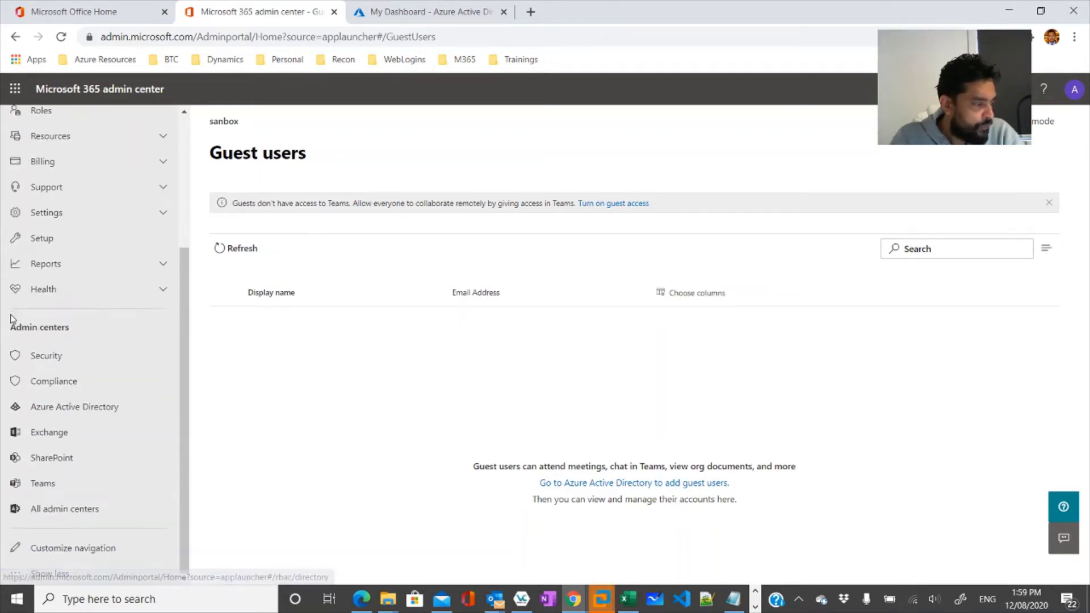
In the Azure Active Directory admin center, start a new guest user from the Users list.
{"action": "left_click", "coordinate": [62, 408]}
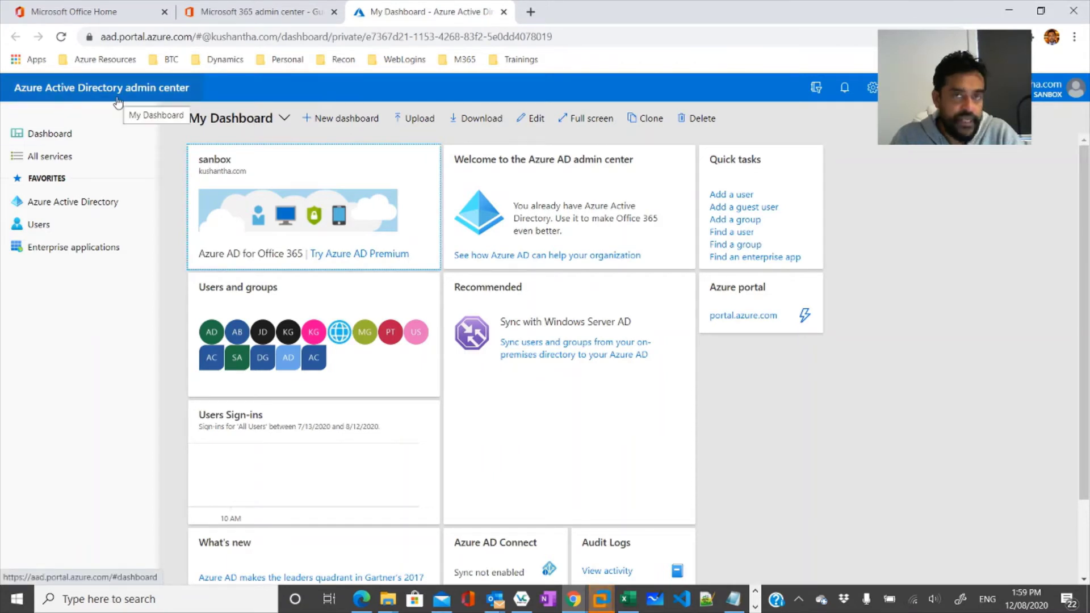
{"action": "left_click", "coordinate": [37, 227]}
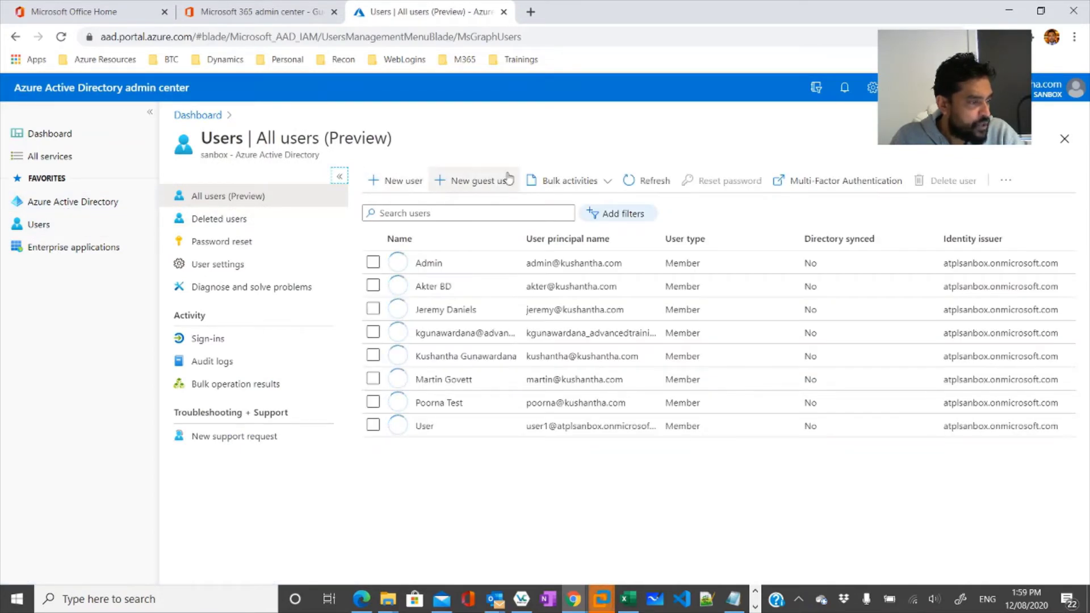
{"action": "left_click", "coordinate": [467, 185]}
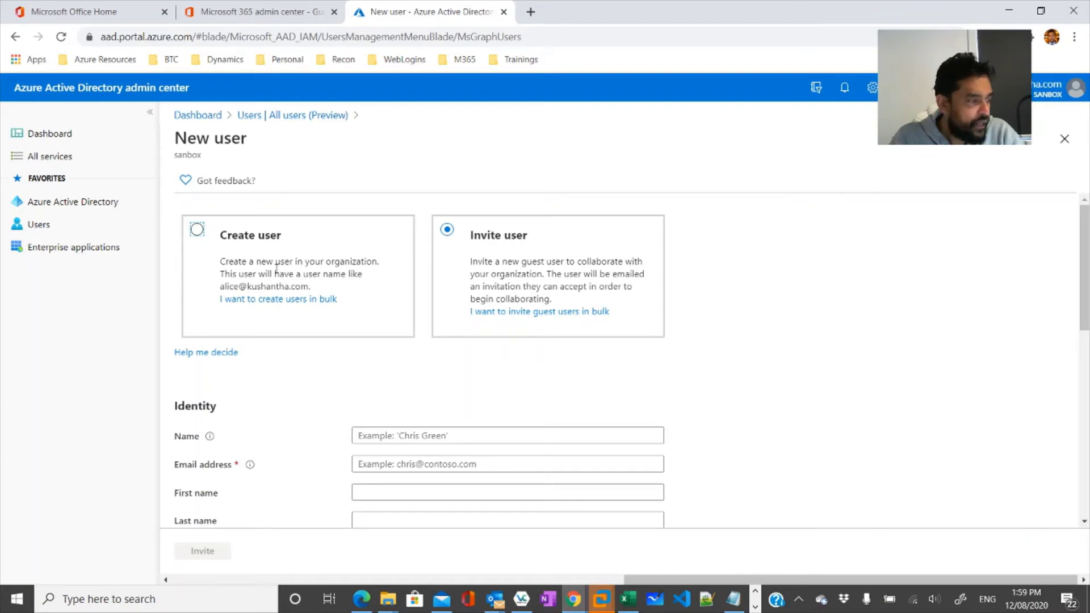
{"action": "left_click", "coordinate": [198, 230]}
{"action": "left_click_drag", "start_coordinate": [309, 286], "coordinate": [238, 286]}
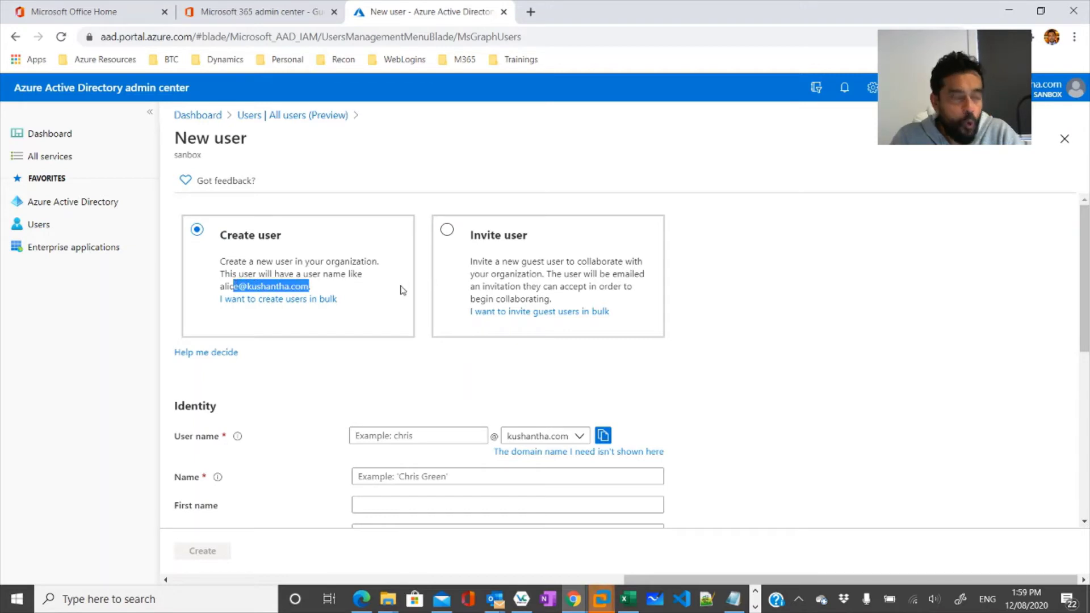
{"action": "left_click", "coordinate": [447, 231]}
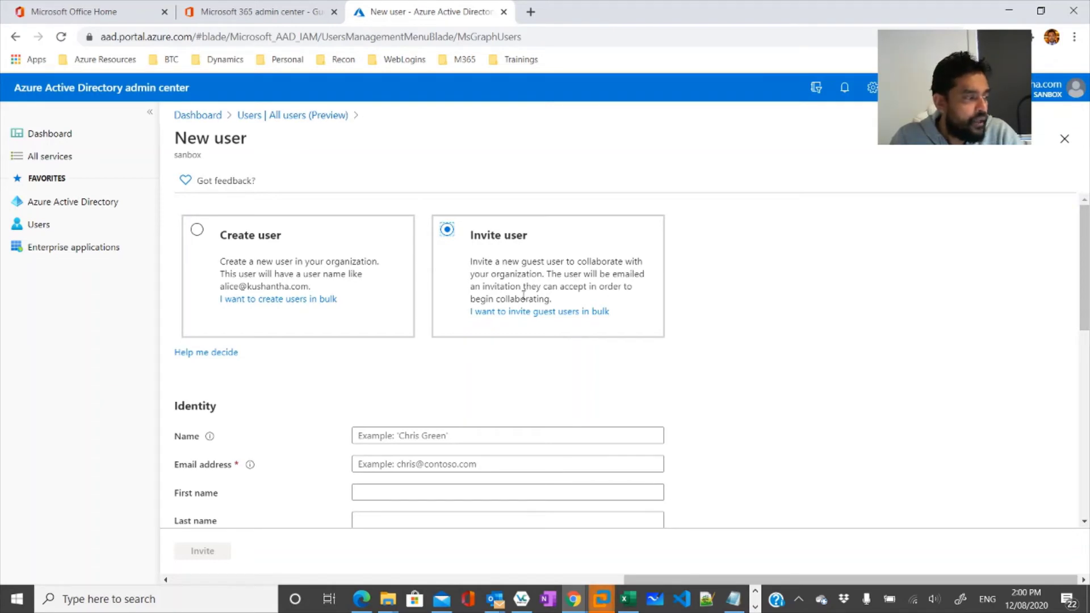
{"action": "left_click_drag", "start_coordinate": [247, 287], "coordinate": [310, 288]}
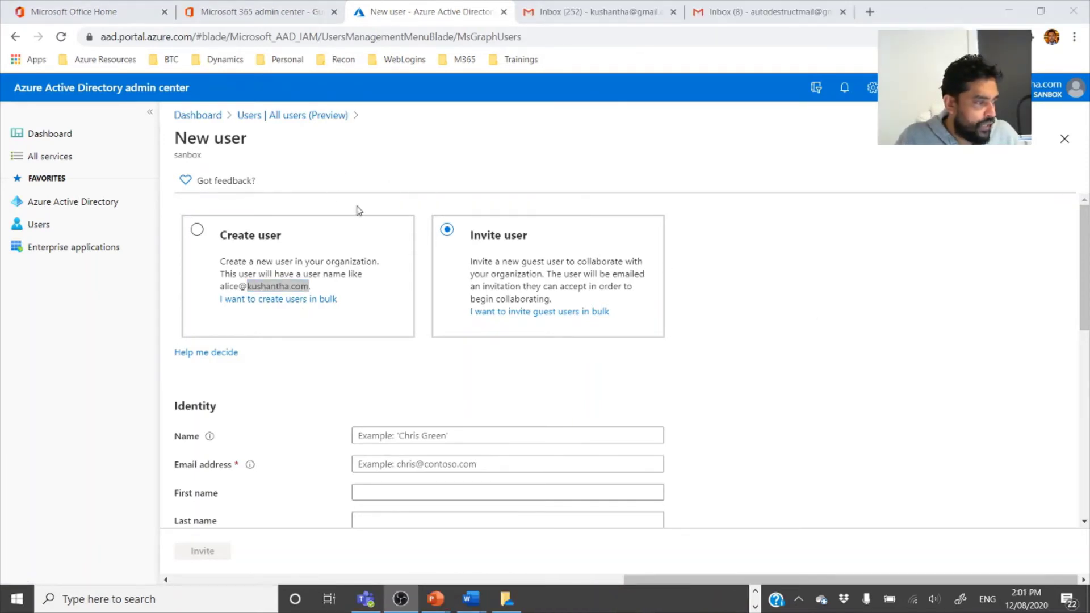
Enter the guest's display name, pasted e-mail address, first name and last name.
{"action": "scroll", "coordinate": [452, 341], "scroll_direction": "down", "scroll_amount": 1}
{"action": "left_click", "coordinate": [432, 364]}
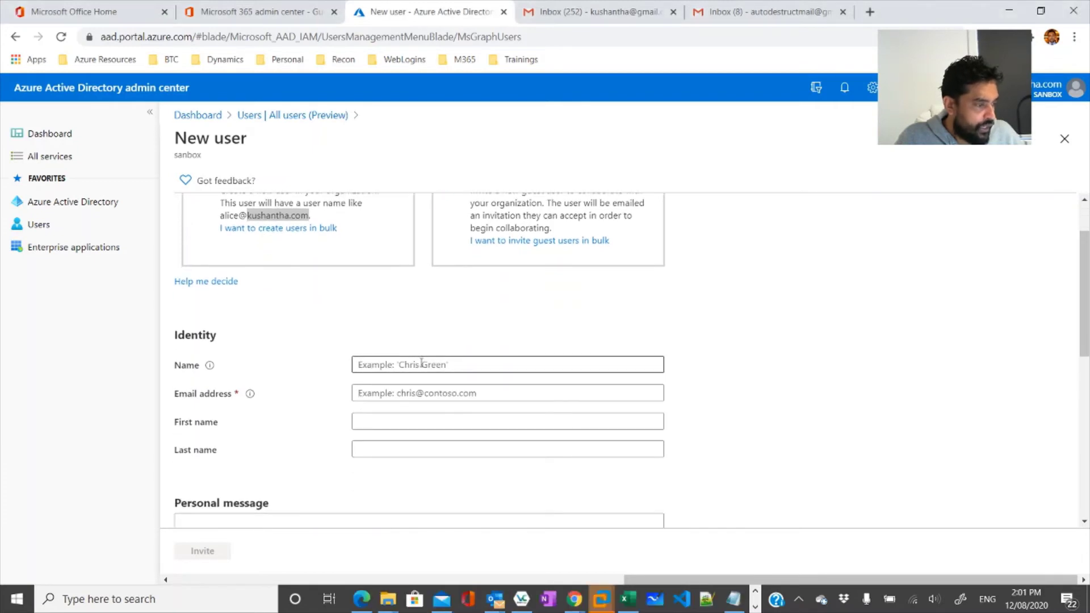
{"action": "type", "text": "James"}
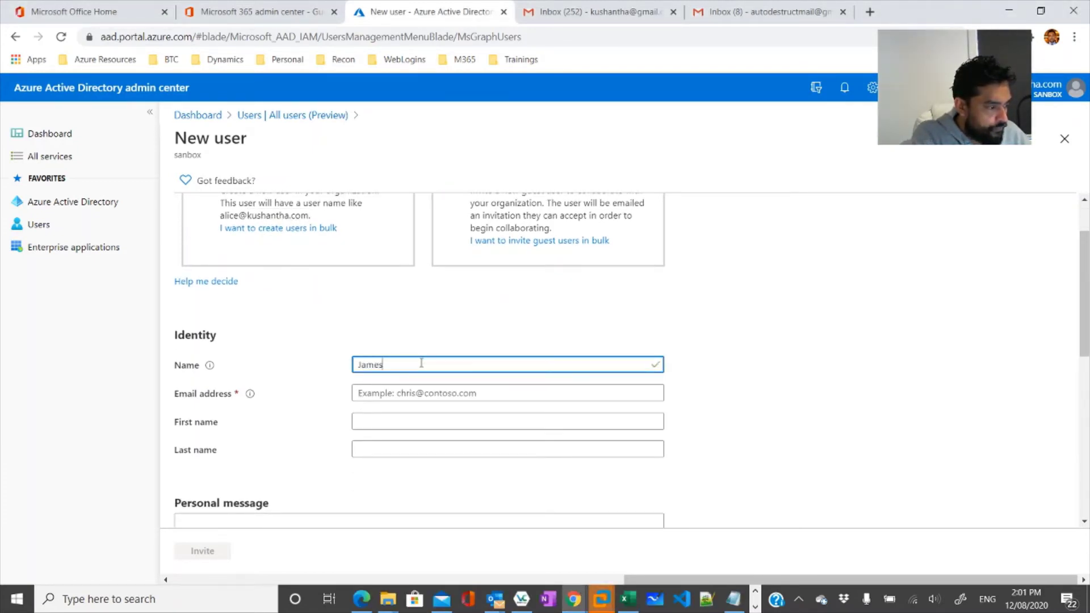
{"action": "type", "text": " Bond"}
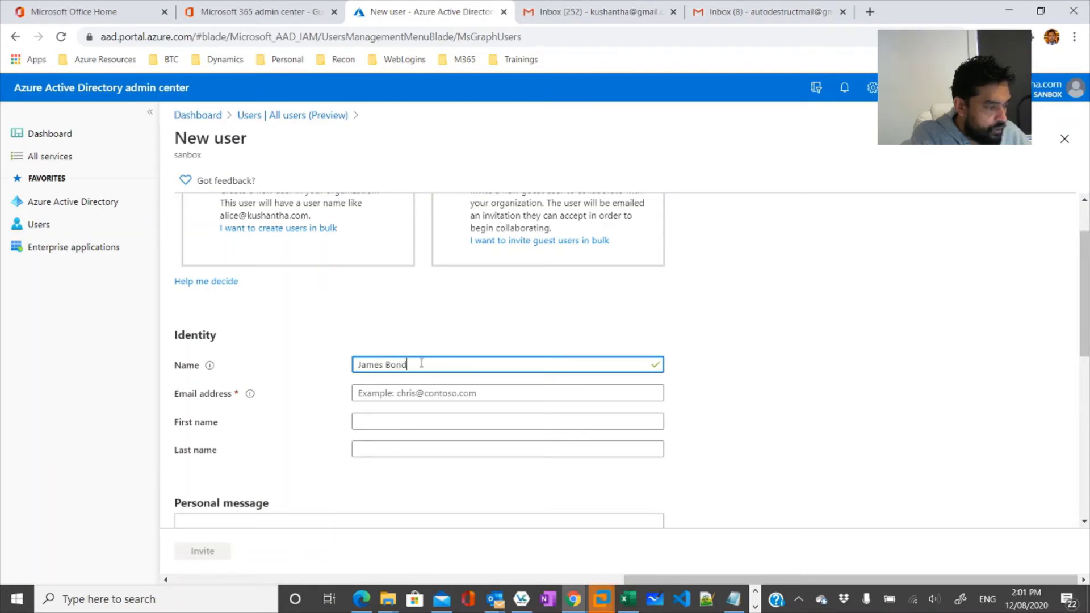
{"action": "key", "text": "Tab"}
{"action": "key", "text": "ctrl+v"}
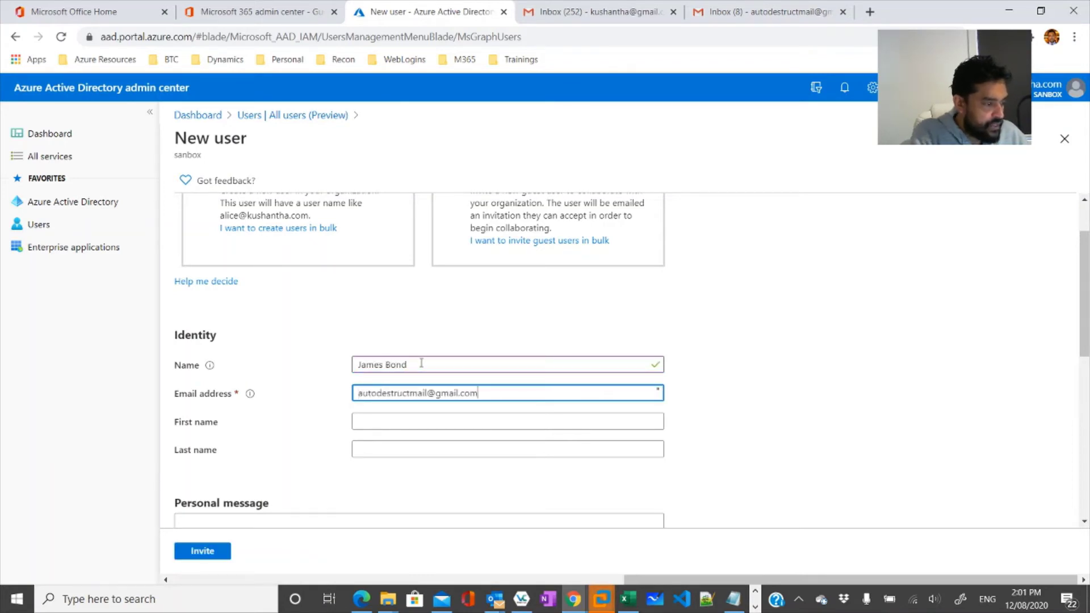
{"action": "left_click", "coordinate": [397, 423]}
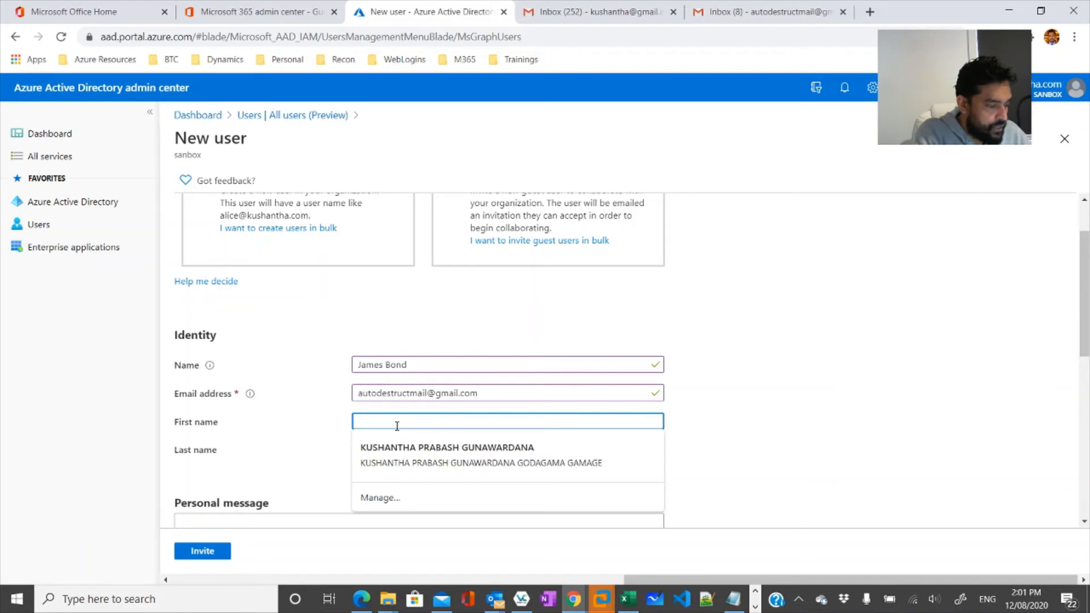
{"action": "type", "text": "James"}
{"action": "key", "text": "Tab"}
{"action": "type", "text": "Bon"}
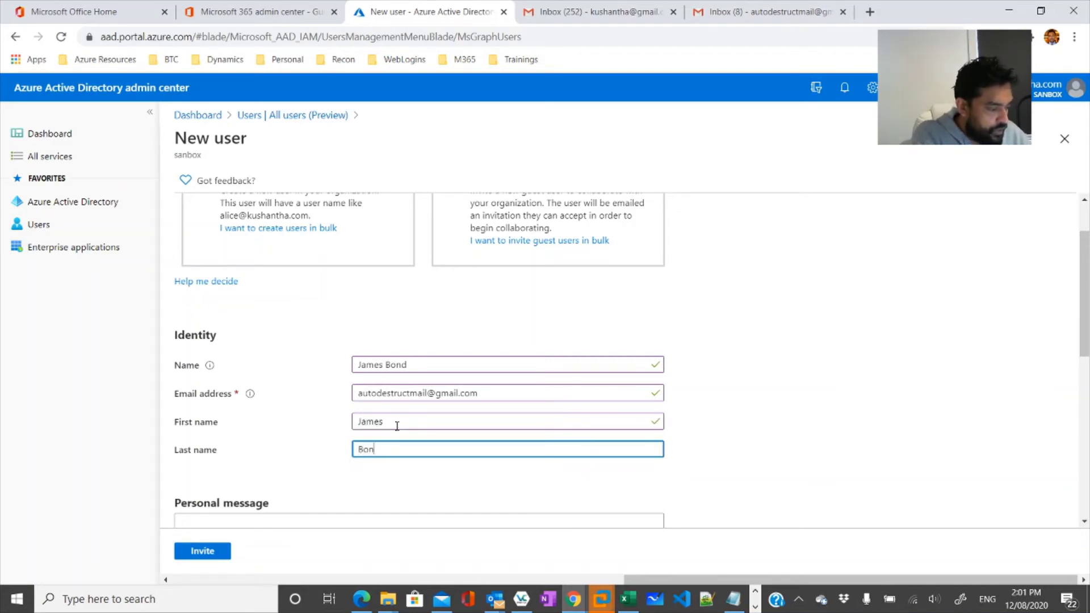
Add the invitation message 'We would like to invite you to access our tenant, please accept!'.
{"action": "scroll", "coordinate": [290, 406], "scroll_direction": "down", "scroll_amount": 3}
{"action": "left_click", "coordinate": [349, 401]}
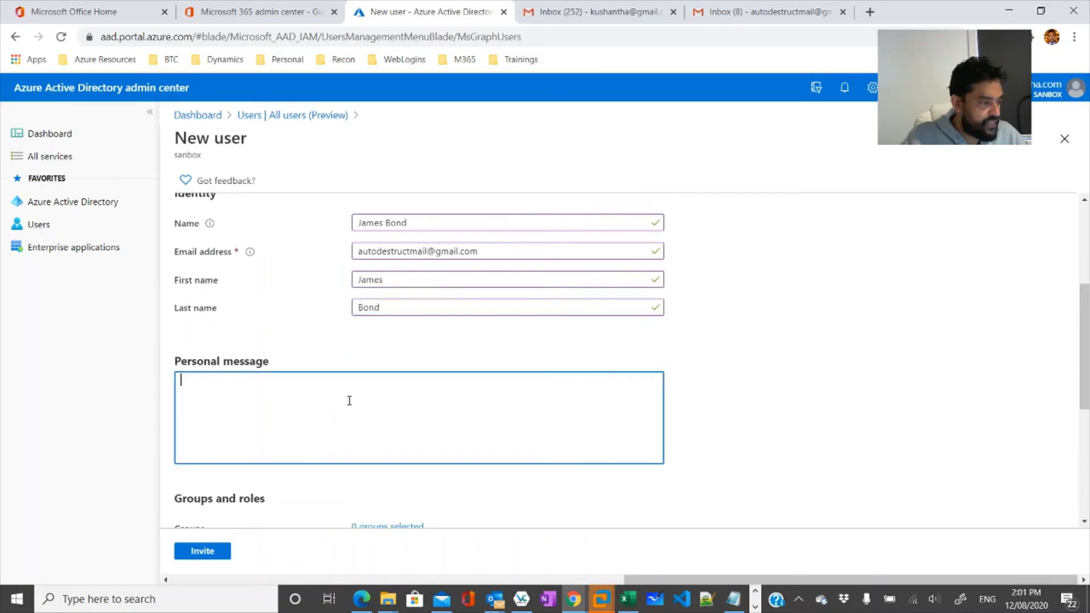
{"action": "type", "text": "We would l"}
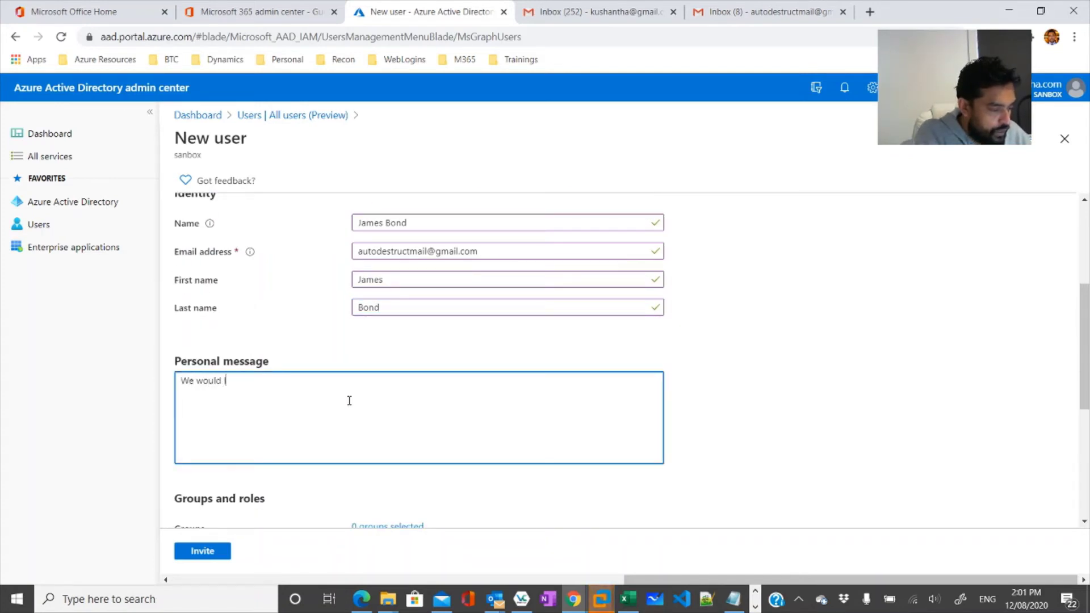
{"action": "type", "text": "ike to invite"}
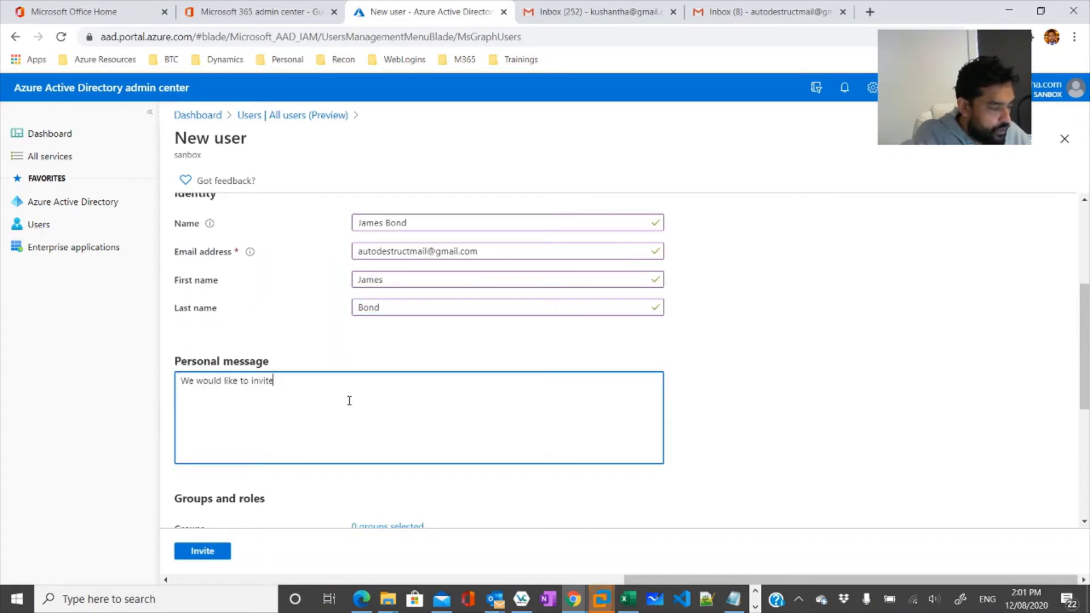
{"action": "type", "text": " you to access"}
{"action": "key", "text": "BackSpace"}
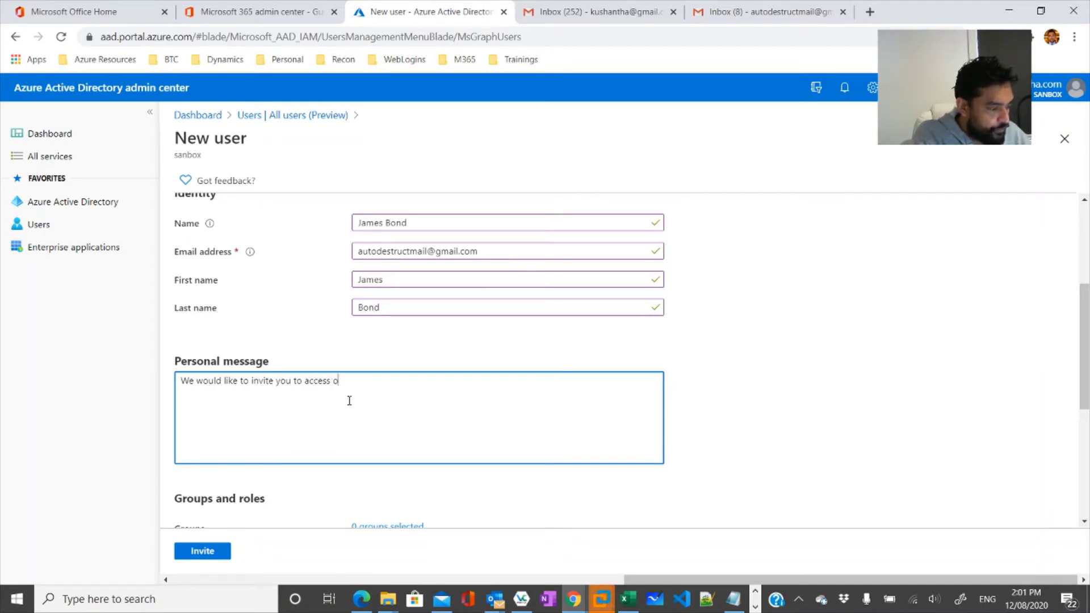
{"action": "type", "text": "our tenant, please accept!"}
Send the invitation, confirm the new Guest row in All users, and go to the guest's Gmail.
{"action": "scroll", "coordinate": [546, 359], "scroll_direction": "down", "scroll_amount": 1}
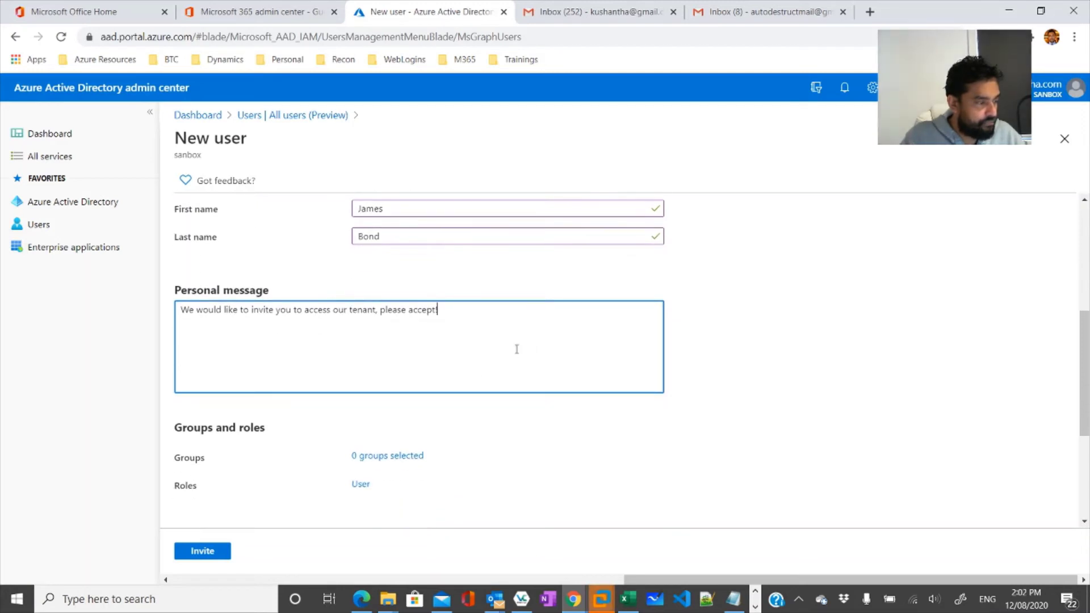
{"action": "scroll", "coordinate": [516, 349], "scroll_direction": "down", "scroll_amount": 2}
{"action": "scroll", "coordinate": [517, 353], "scroll_direction": "down", "scroll_amount": 1}
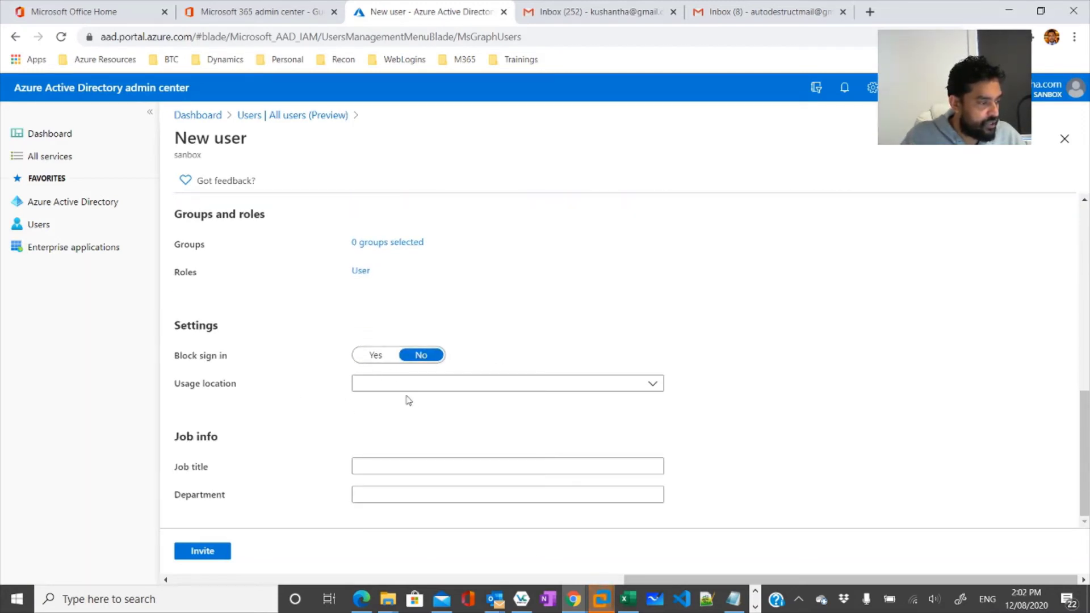
{"action": "left_click", "coordinate": [214, 552]}
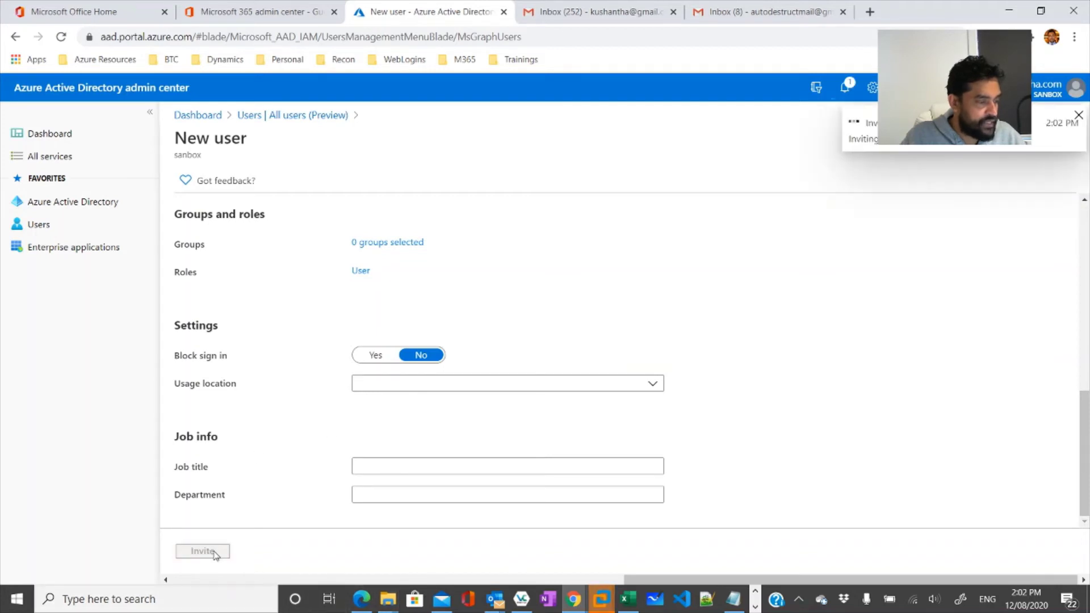
{"action": "scroll", "coordinate": [761, 382], "scroll_direction": "up", "scroll_amount": 6}
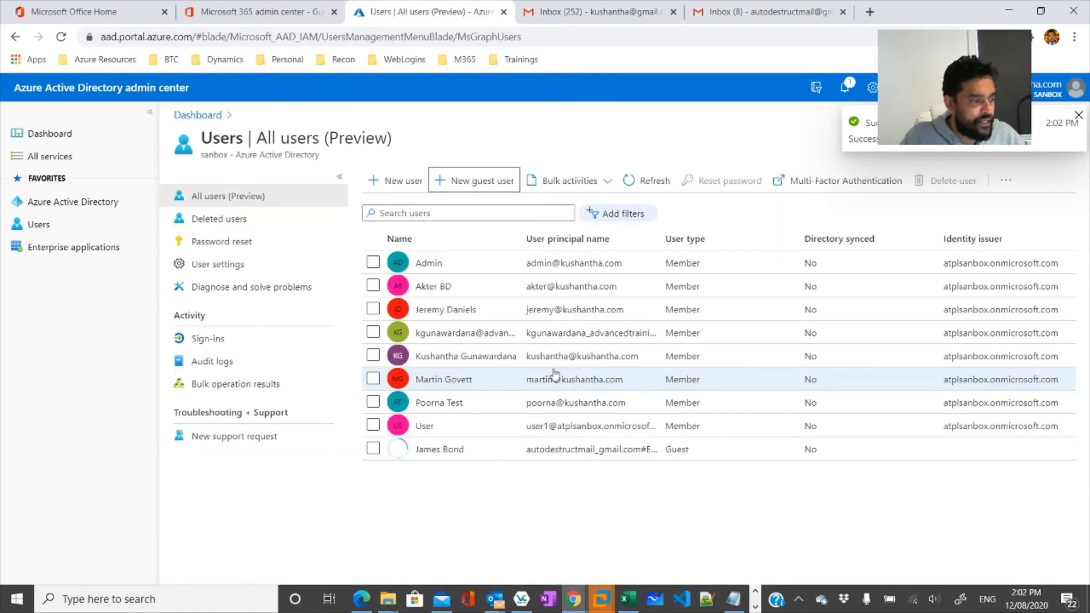
{"action": "left_click", "coordinate": [768, 11]}
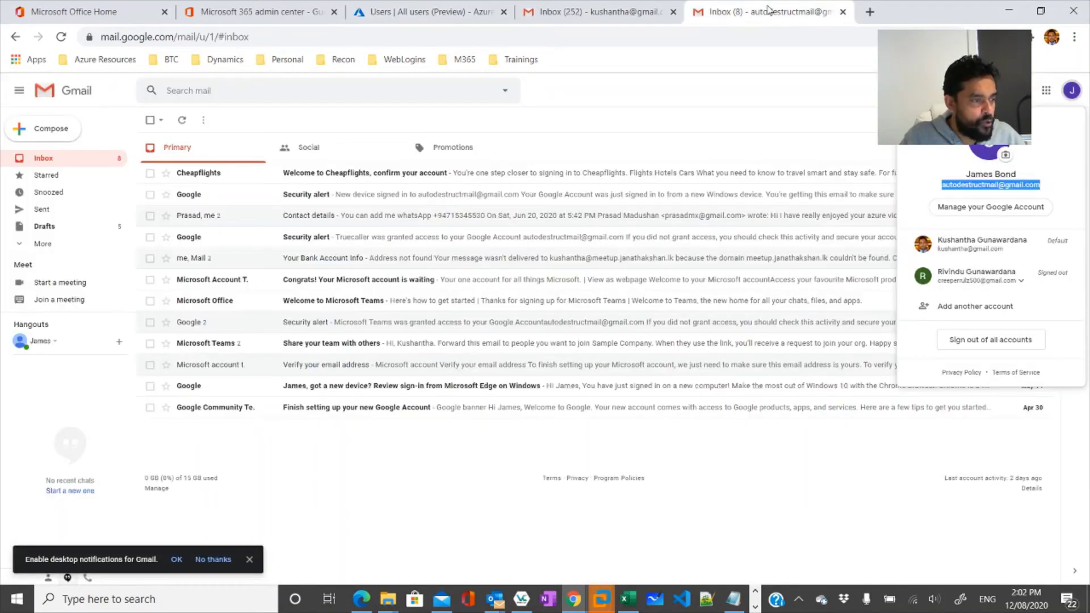
Refresh the Gmail inbox until the sanbox invitation email arrives.
{"action": "left_click", "coordinate": [182, 120]}
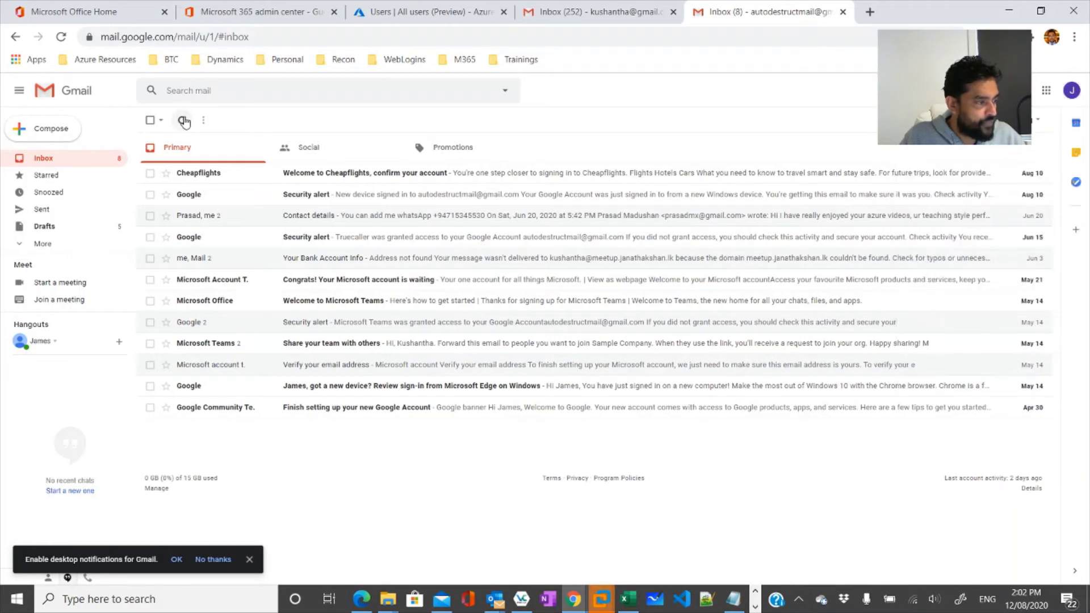
{"action": "left_click", "coordinate": [183, 121]}
{"action": "left_click", "coordinate": [183, 122]}
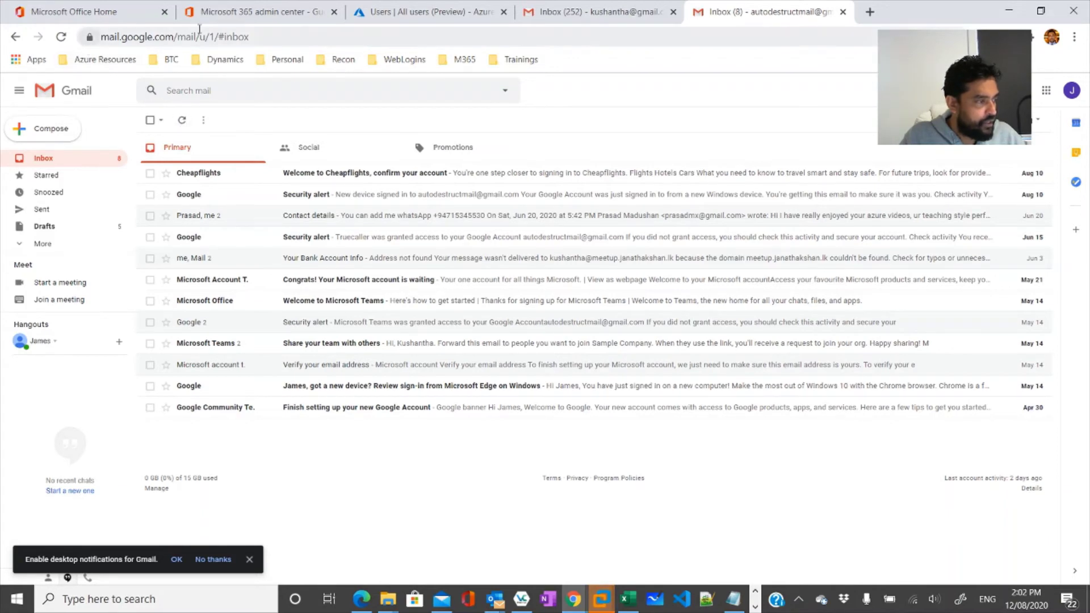
{"action": "left_click", "coordinate": [392, 12]}
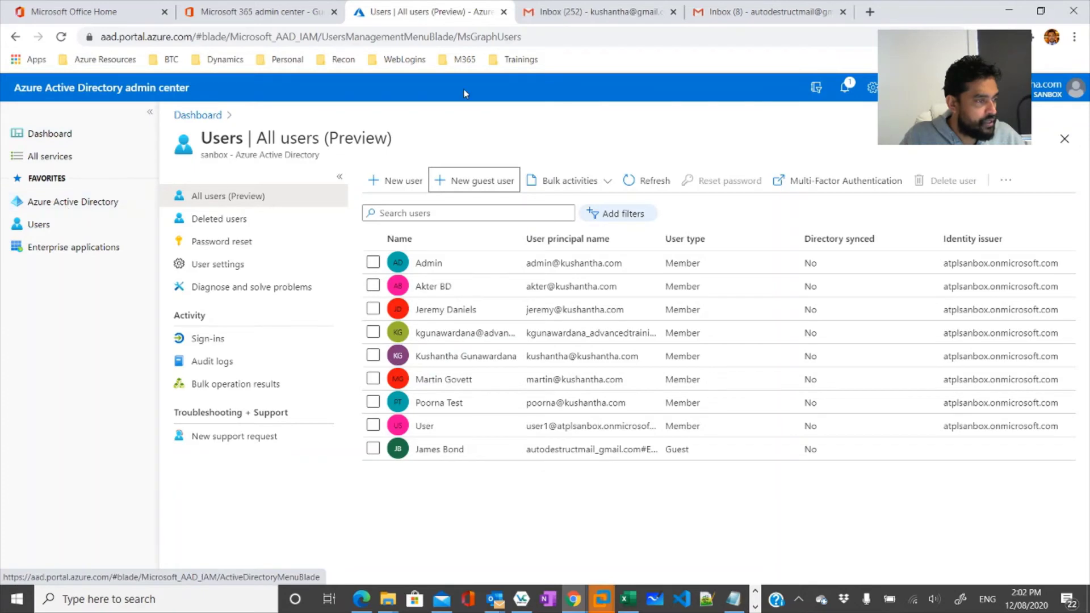
{"action": "left_click", "coordinate": [723, 6]}
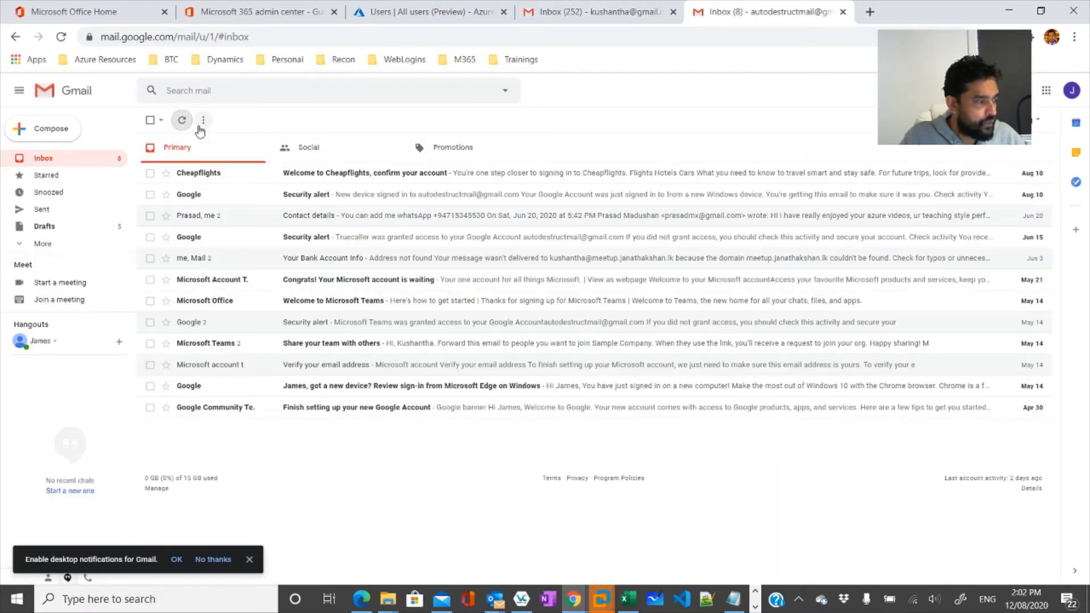
{"action": "left_click", "coordinate": [182, 121]}
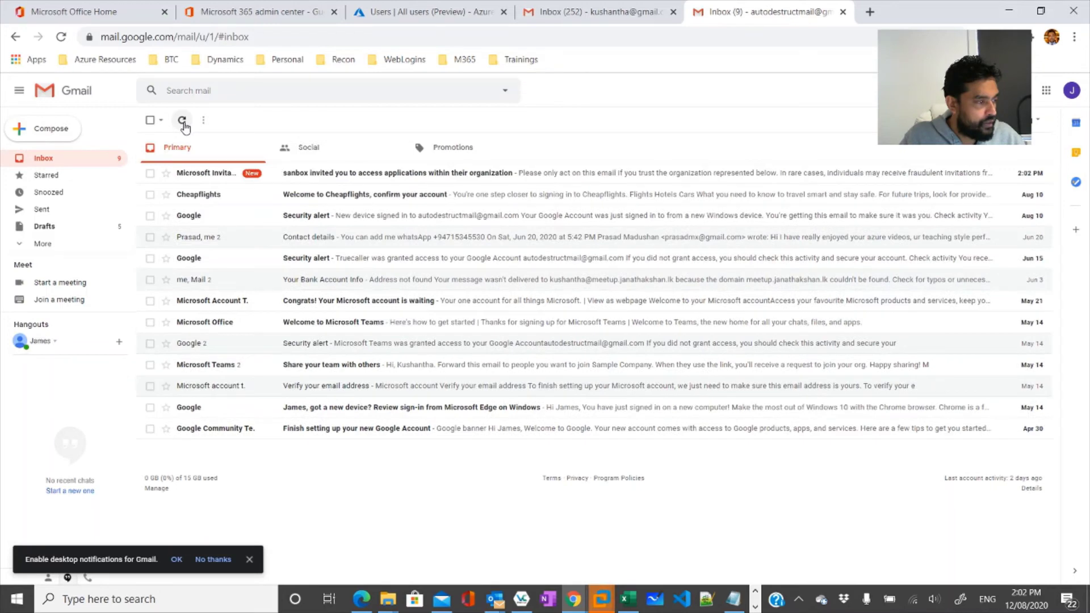
Open the 'sanbox invited you' email and follow its invitation acceptance link.
{"action": "left_click", "coordinate": [343, 174]}
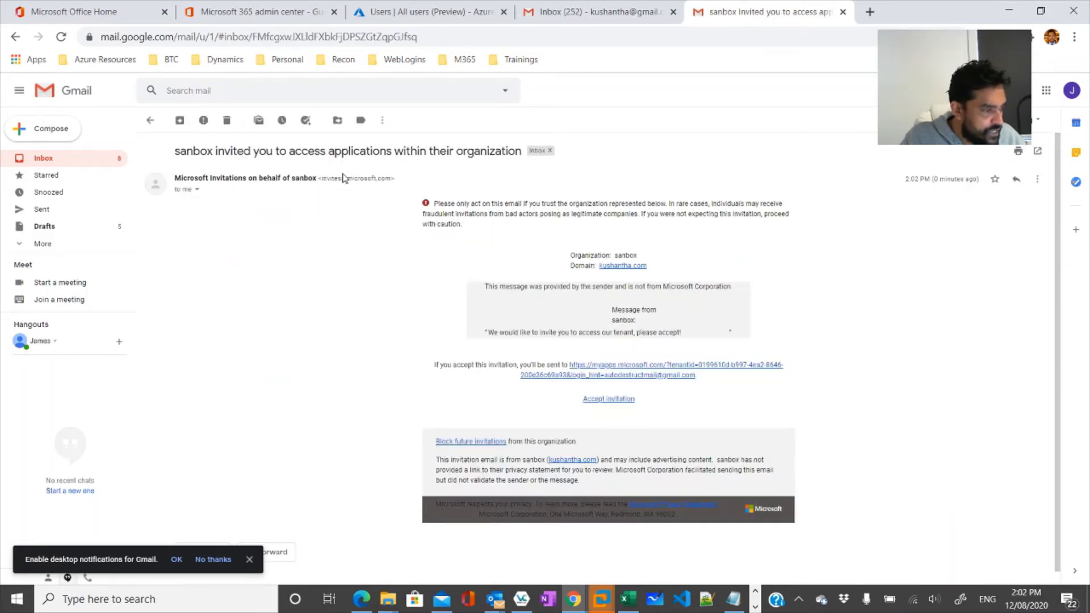
{"action": "left_click_drag", "start_coordinate": [497, 349], "coordinate": [677, 350]}
{"action": "scroll", "coordinate": [849, 370], "scroll_direction": "down", "scroll_amount": 1}
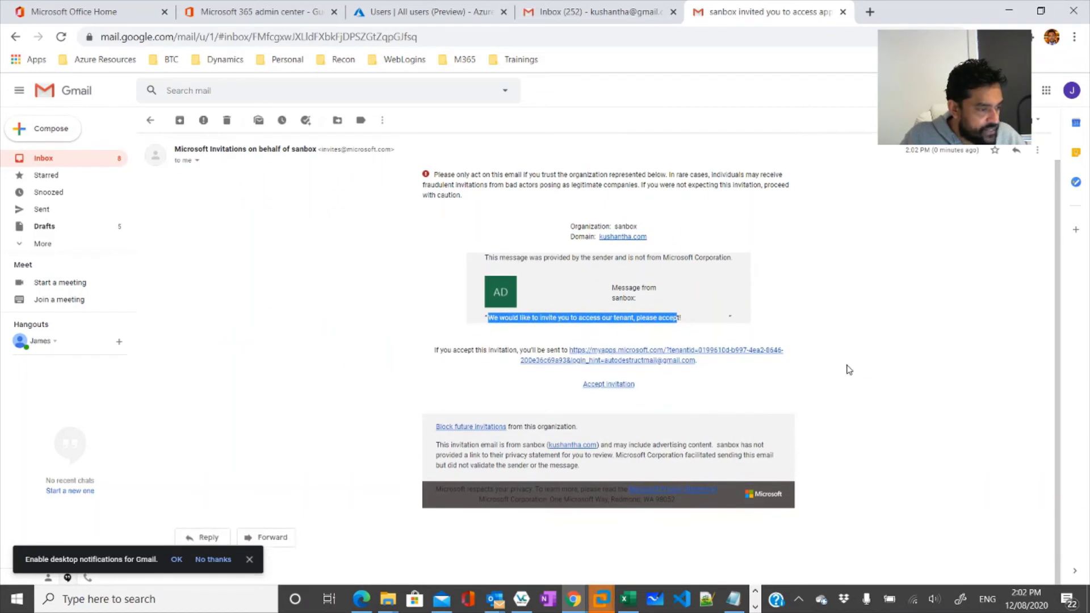
{"action": "left_click", "coordinate": [634, 362]}
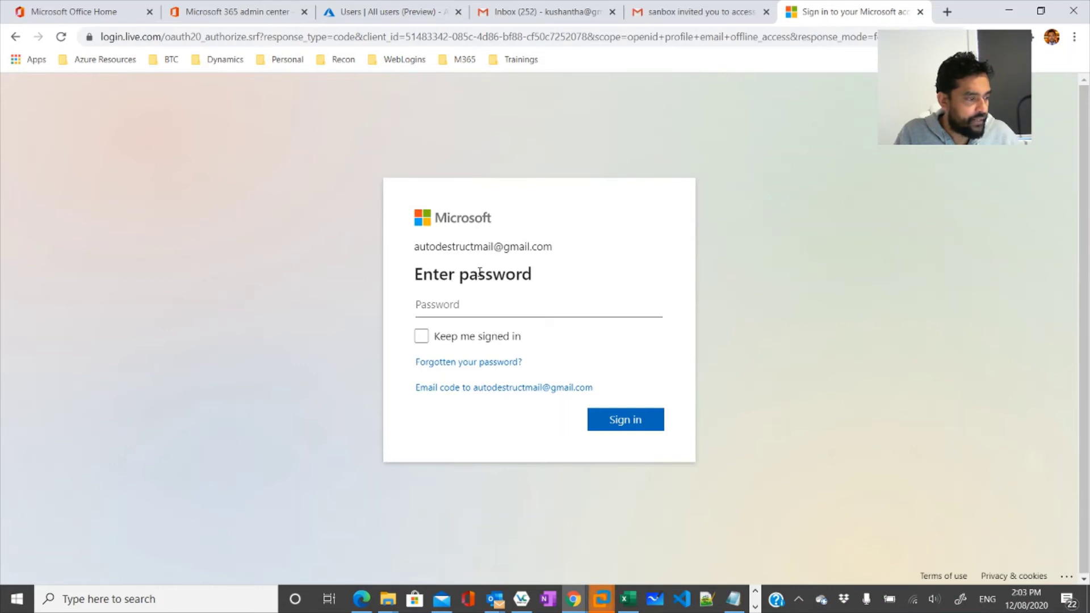
On the password sign-in page, request a single-use code by email instead.
{"action": "left_click", "coordinate": [431, 306]}
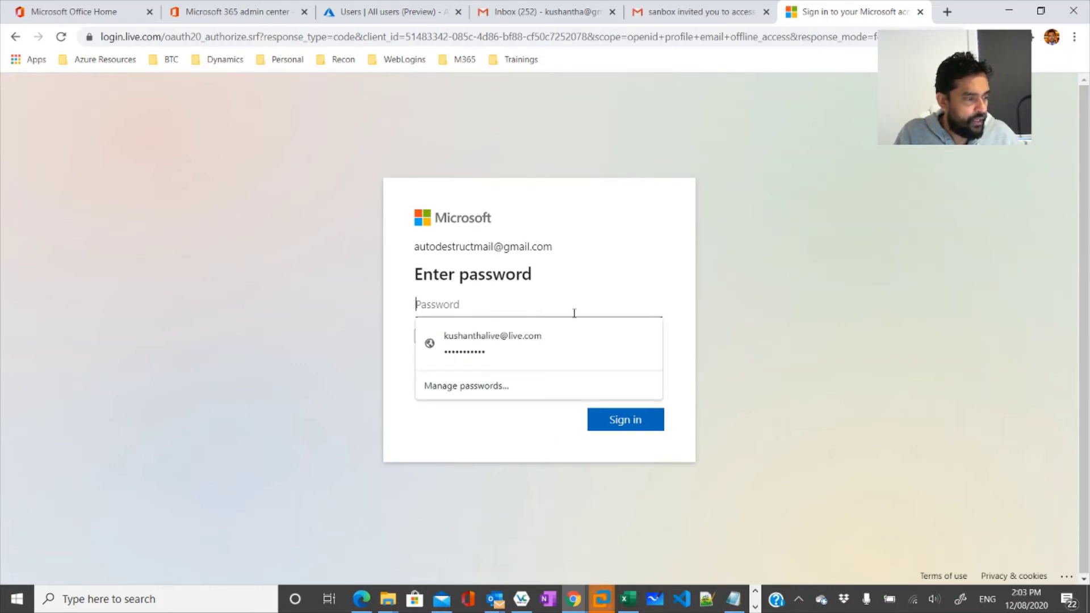
{"action": "left_click", "coordinate": [739, 297]}
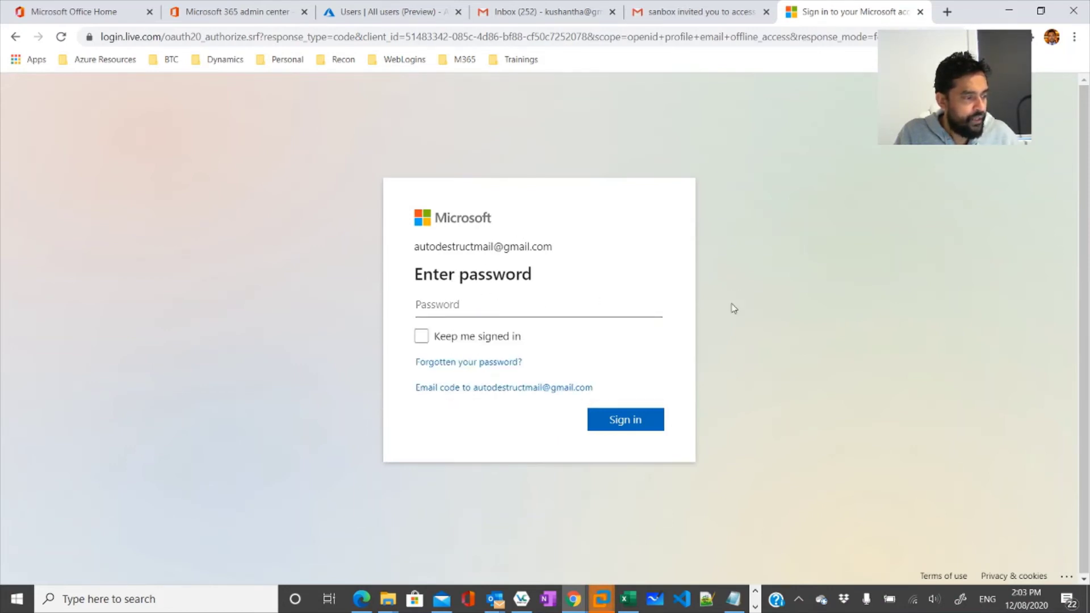
{"action": "left_click", "coordinate": [473, 393]}
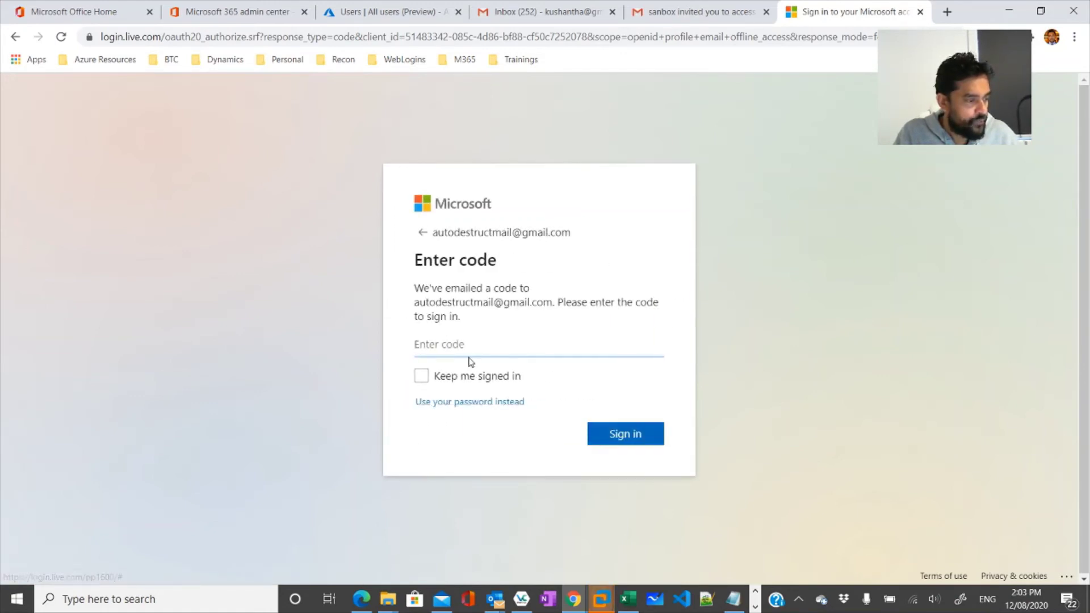
Copy the single-use code from the Gmail message, paste it into Enter code, and sign in.
{"action": "left_click", "coordinate": [716, 14]}
{"action": "left_click", "coordinate": [83, 159]}
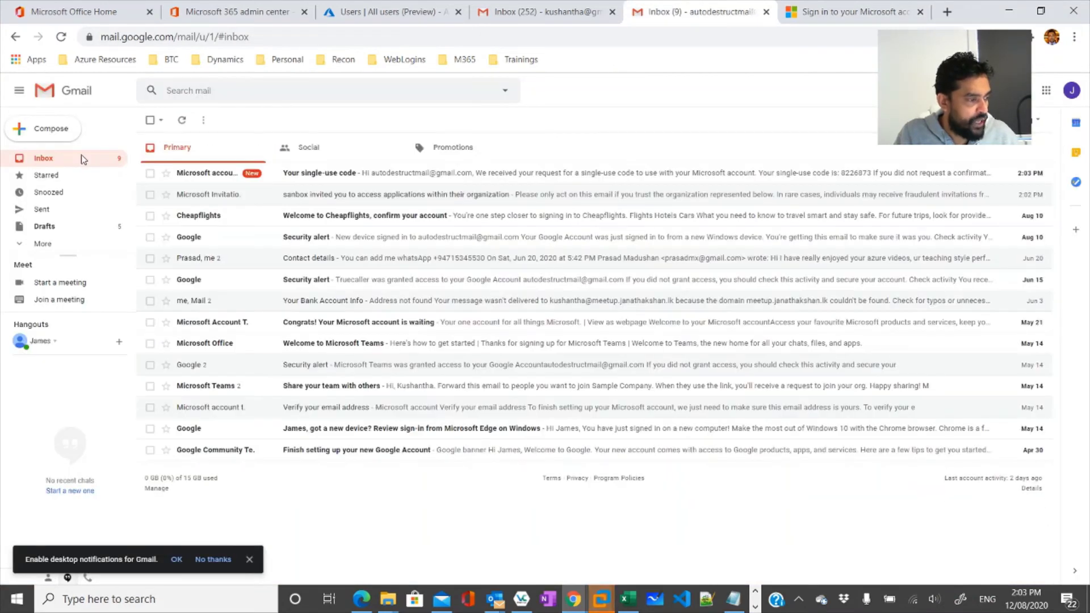
{"action": "left_click", "coordinate": [315, 171]}
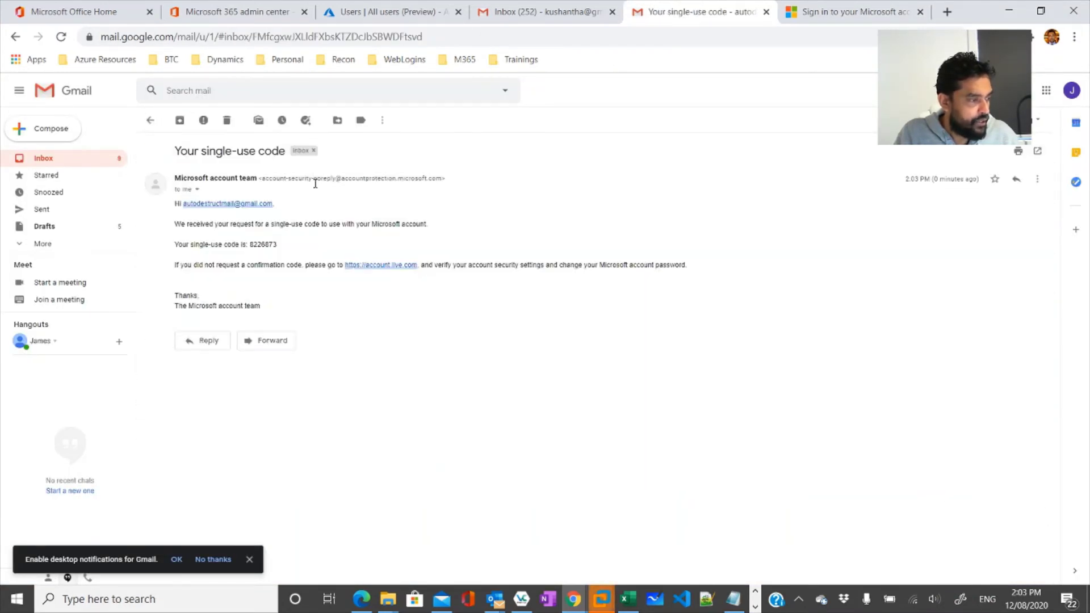
{"action": "left_click_drag", "start_coordinate": [250, 244], "coordinate": [274, 244]}
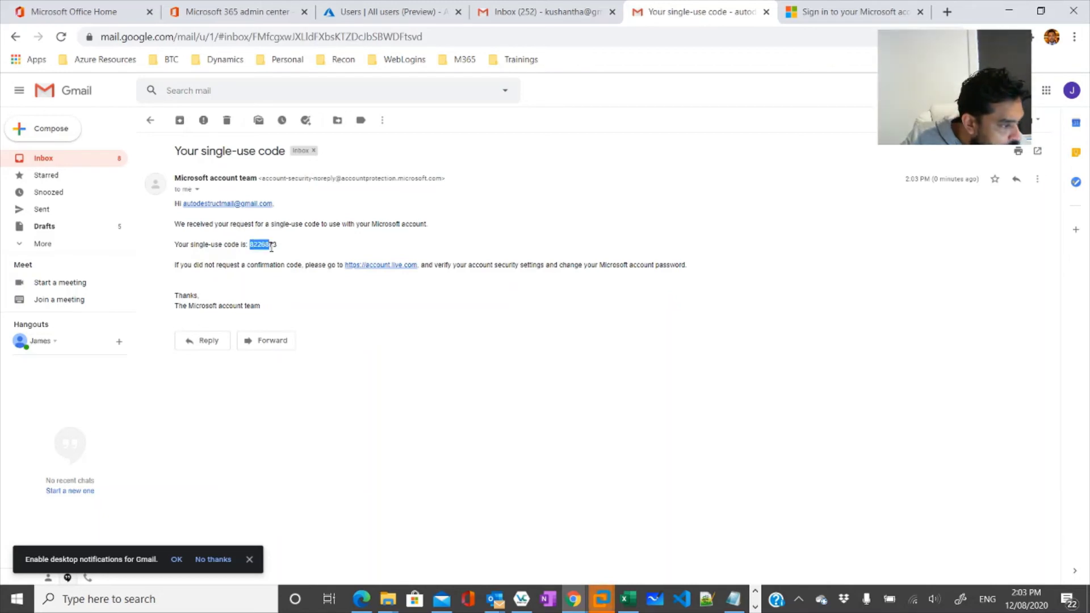
{"action": "left_click", "coordinate": [274, 244]}
{"action": "double_click", "coordinate": [271, 244]}
{"action": "key", "text": "ctrl+c"}
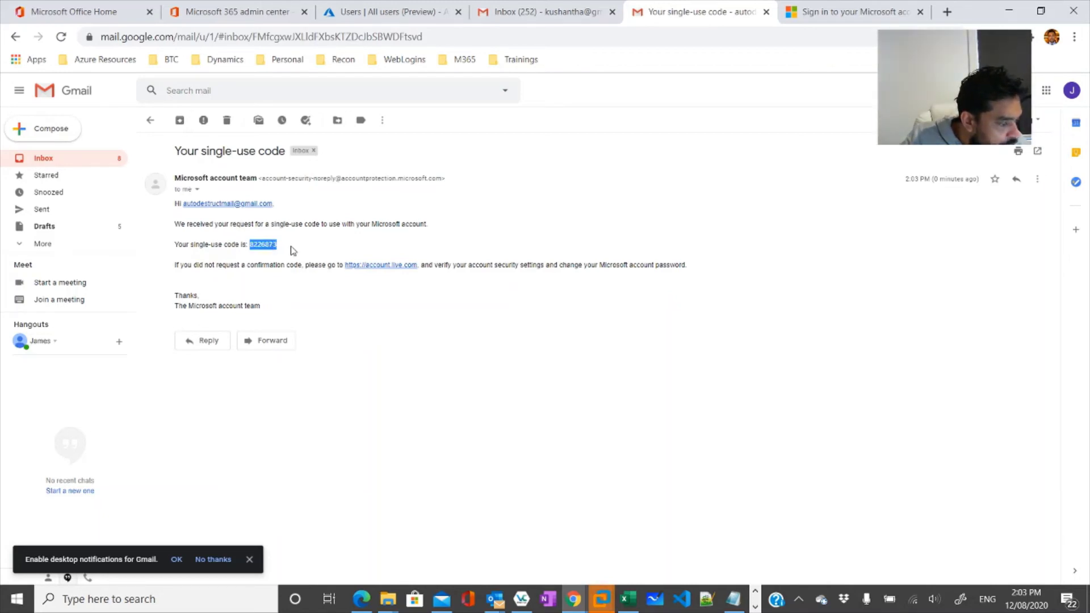
{"action": "left_click", "coordinate": [829, 11]}
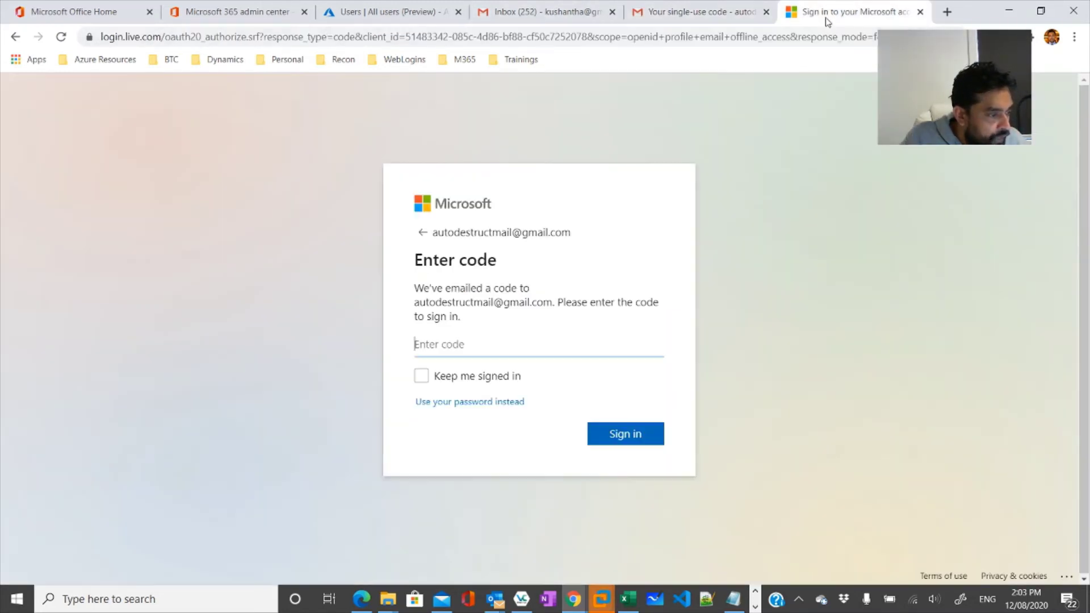
{"action": "key", "text": "ctrl+v"}
{"action": "left_click", "coordinate": [613, 435]}
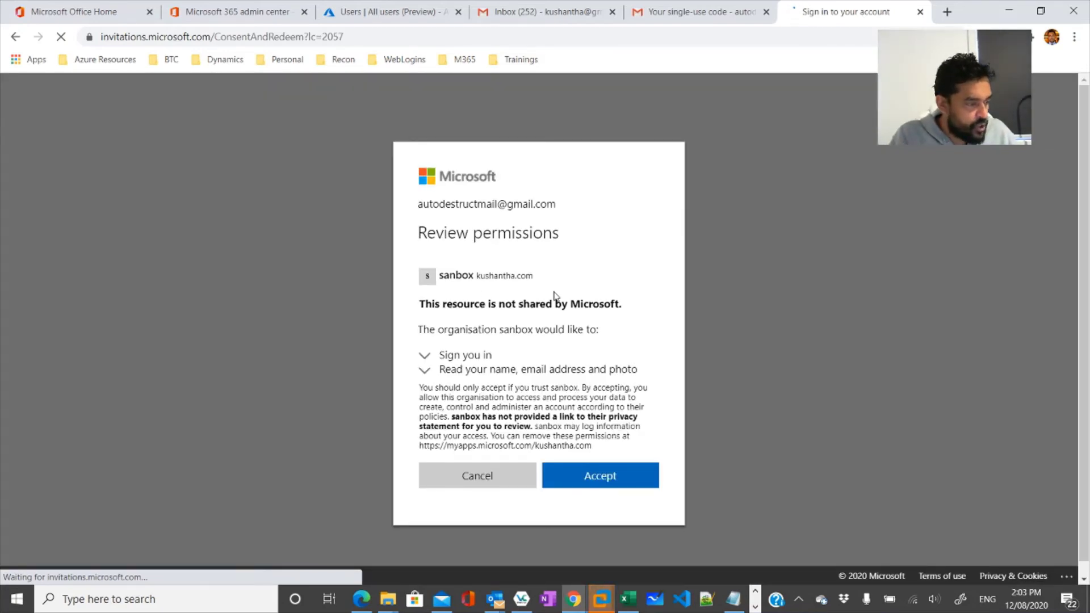
Accept the sanbox permissions and view the new guest on the admin center's Guest users page.
{"action": "left_click", "coordinate": [615, 483]}
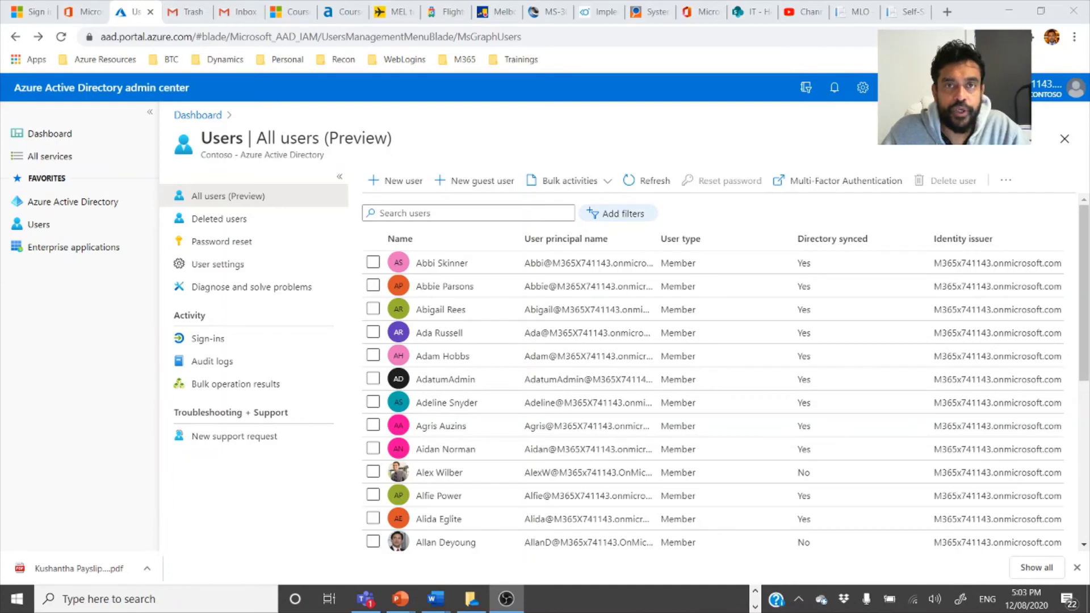
{"action": "left_click", "coordinate": [76, 15]}
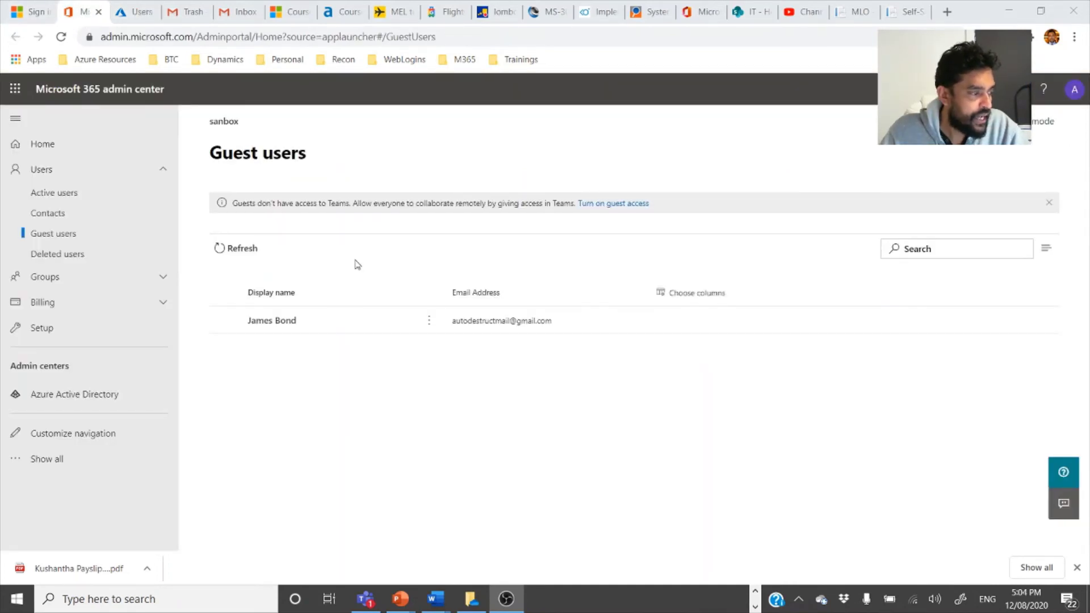